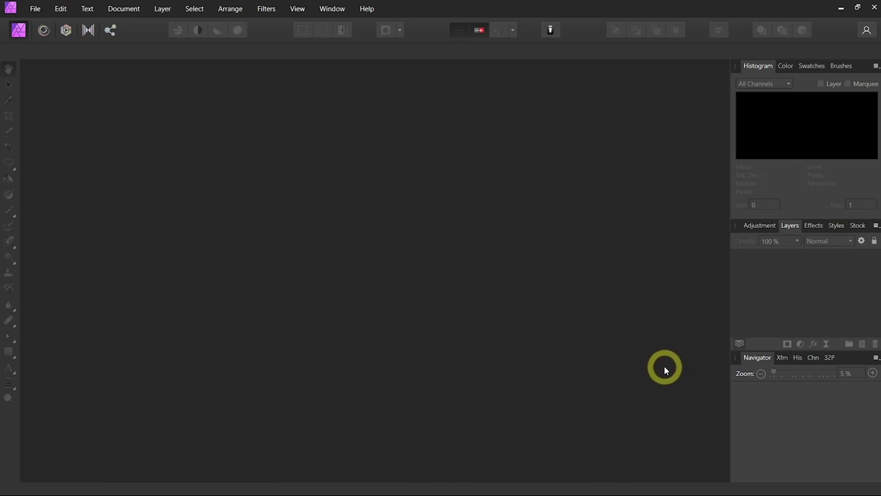
Step: Open the Painting line-art file from the Affinity Photo folder
click(34, 9)
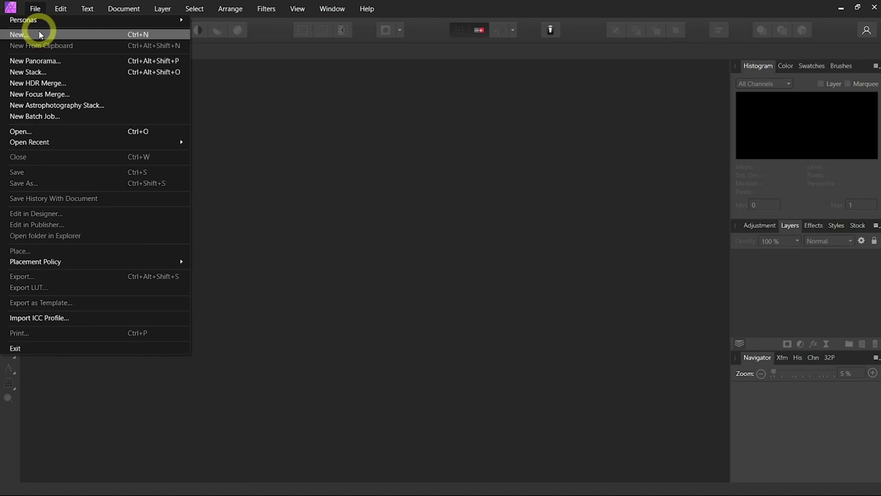
click(21, 132)
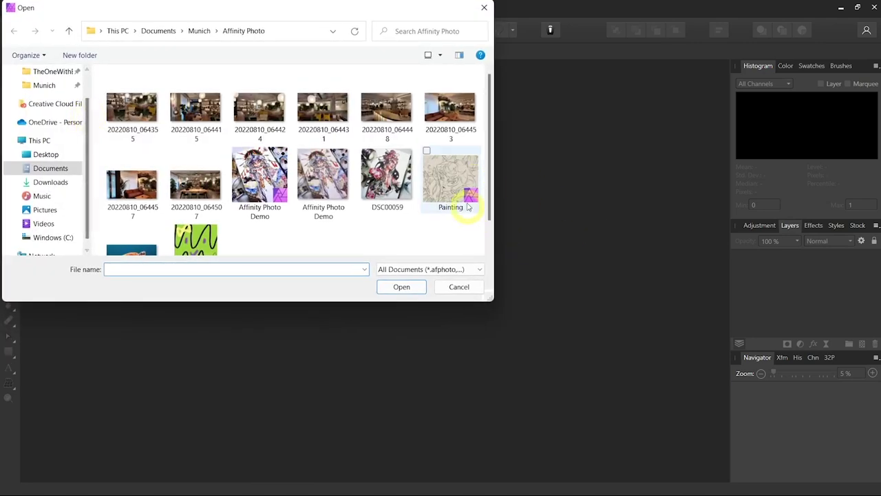
click(403, 288)
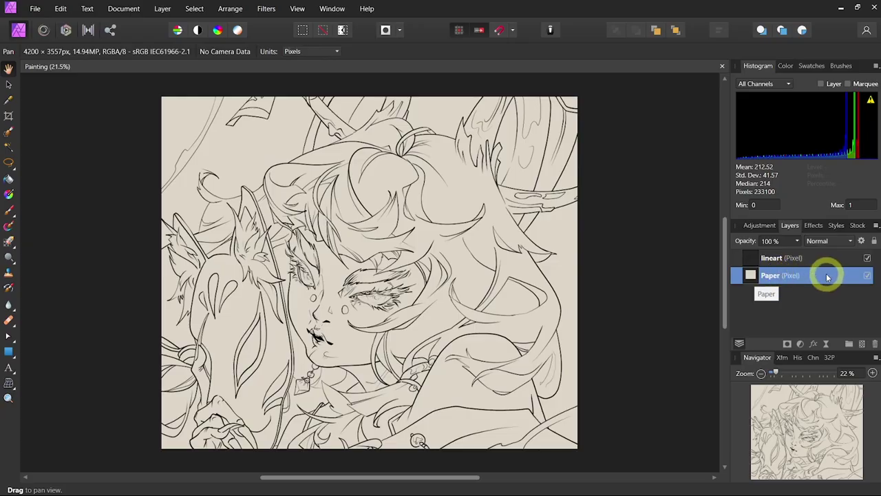
Step: Make the Paper layer below lineart active so the new pixel layer goes above it
click(830, 258)
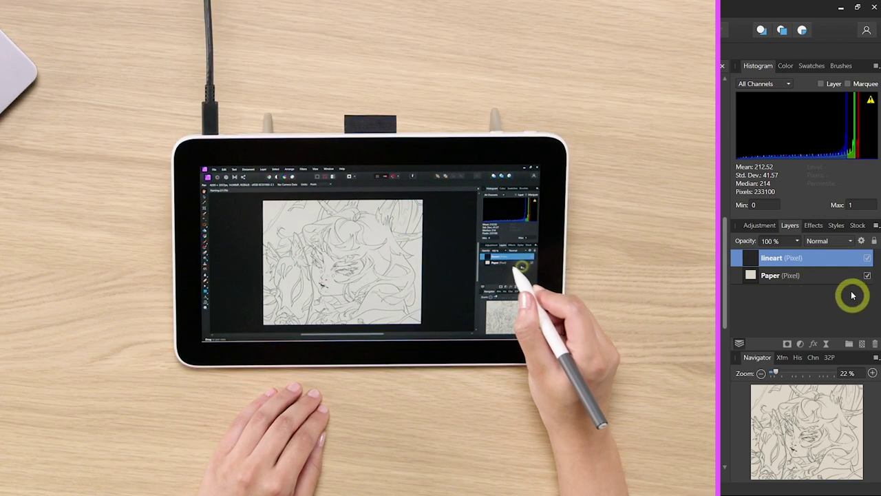
click(829, 275)
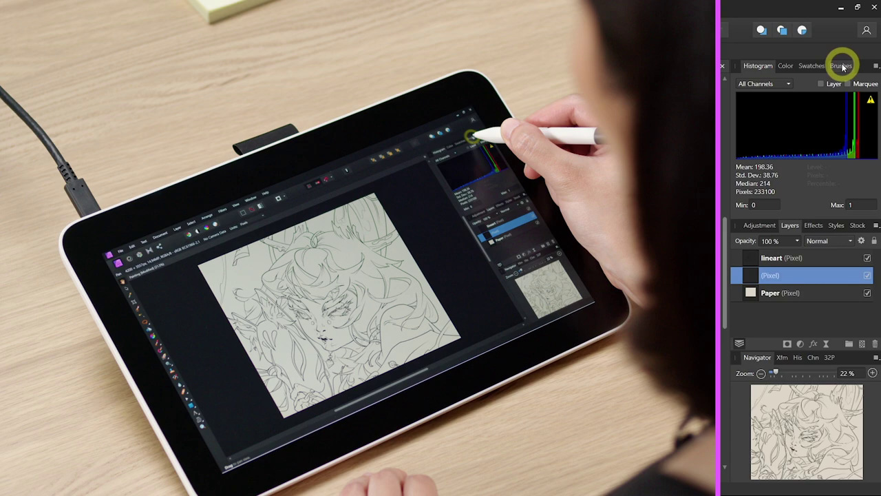
Step: Choose the Matte Acrylic 01 brush from the Acrylics category in the Brushes panel
click(853, 65)
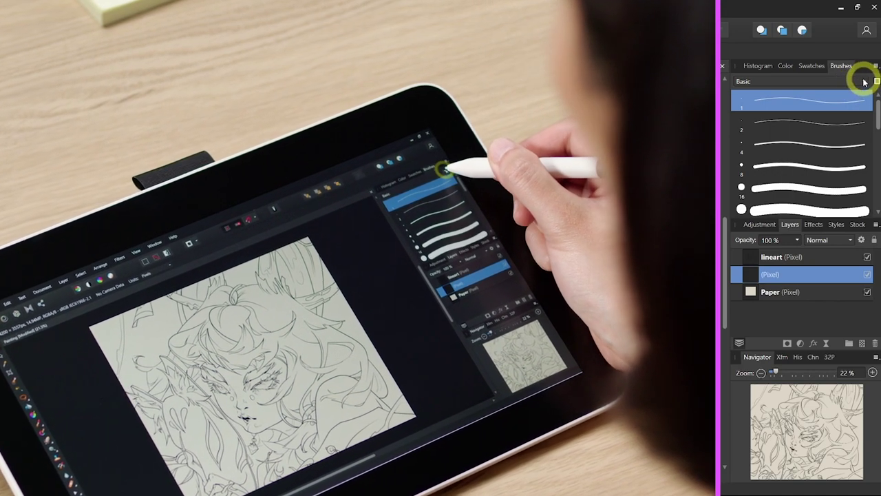
click(866, 82)
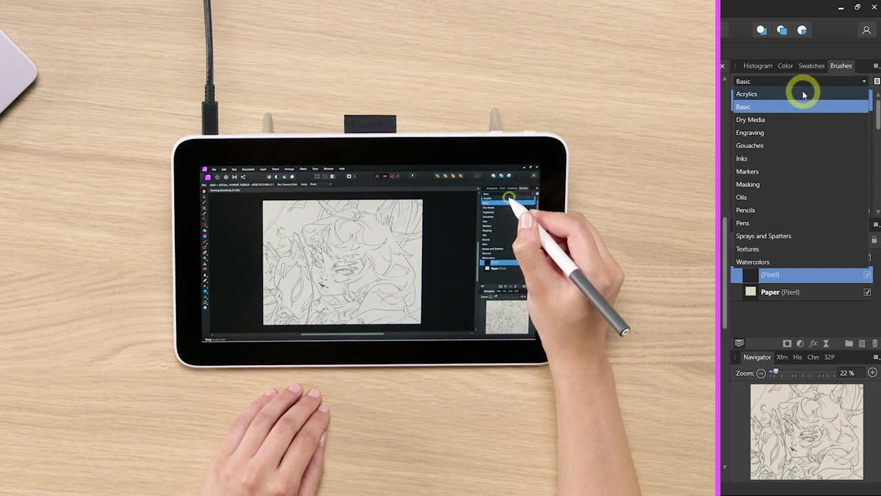
click(804, 94)
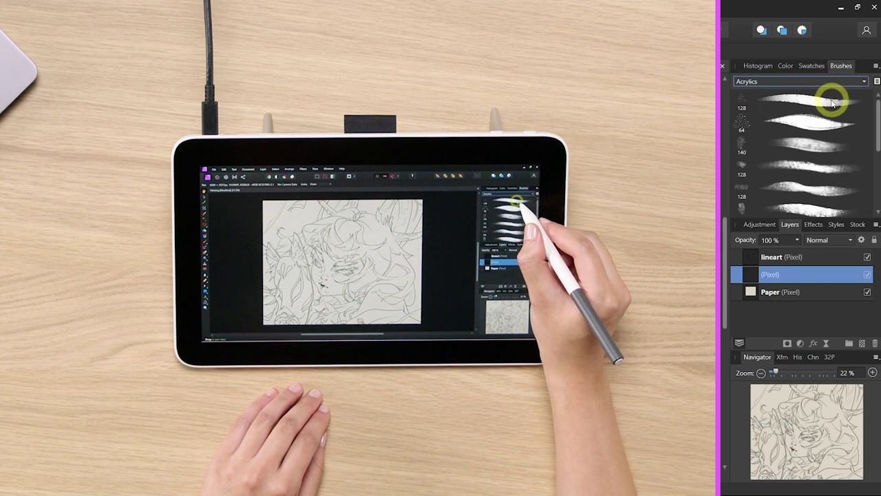
click(829, 100)
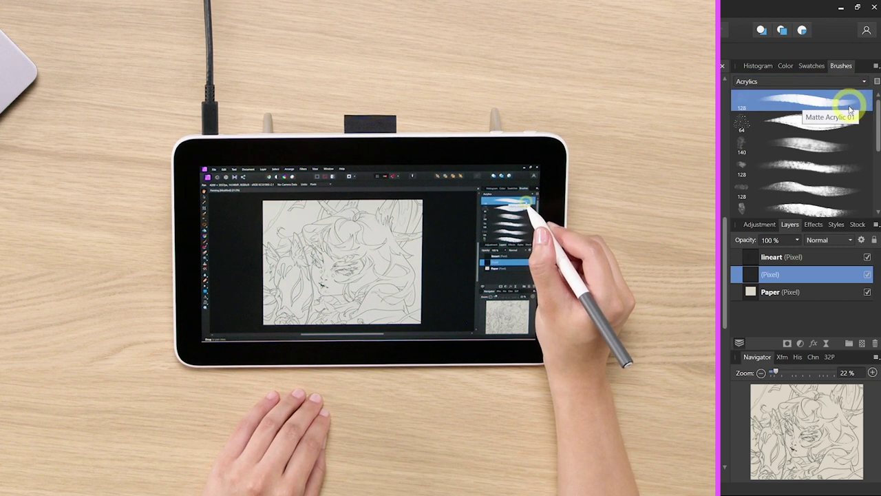
Step: Set a teal blue (0, 177, 209) paint colour and switch to the Paint Brush Tool
click(786, 67)
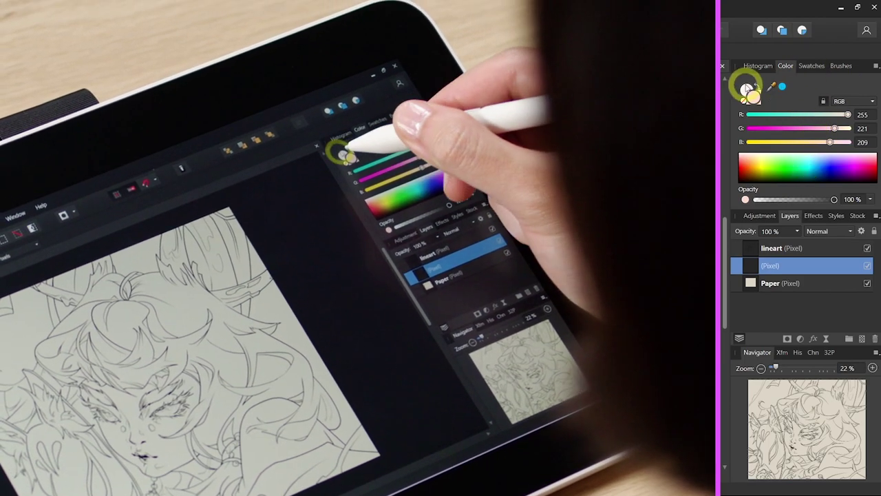
mouse_move(826, 171)
mouse_down()
mouse_move(813, 175)
mouse_move(831, 159)
mouse_up()
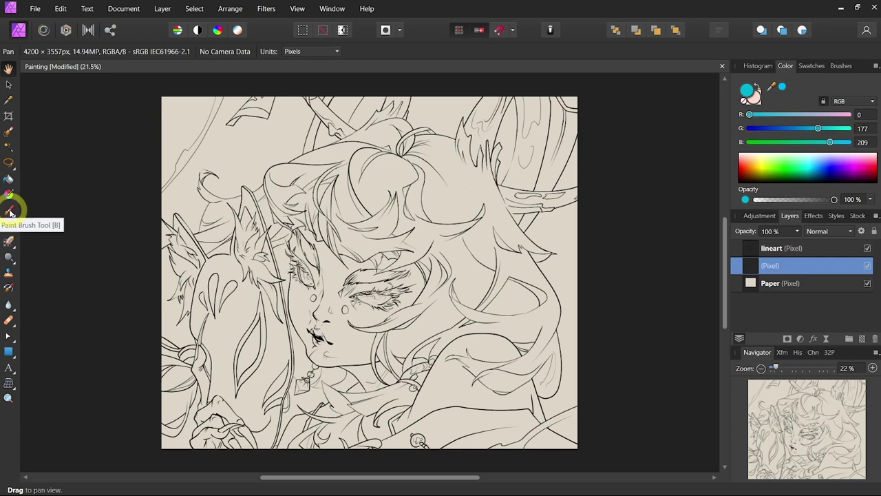
click(10, 214)
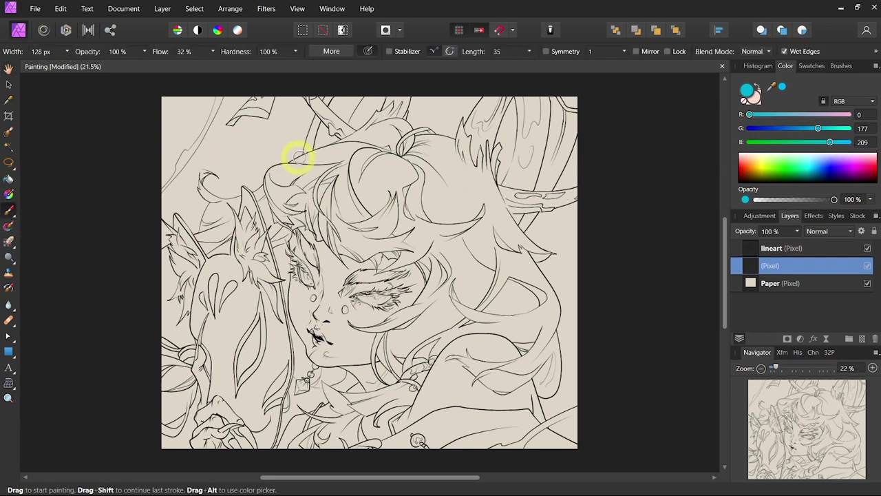
Step: Paint blue strokes over the top of the hair and down its left side
drag(285, 184, 294, 181)
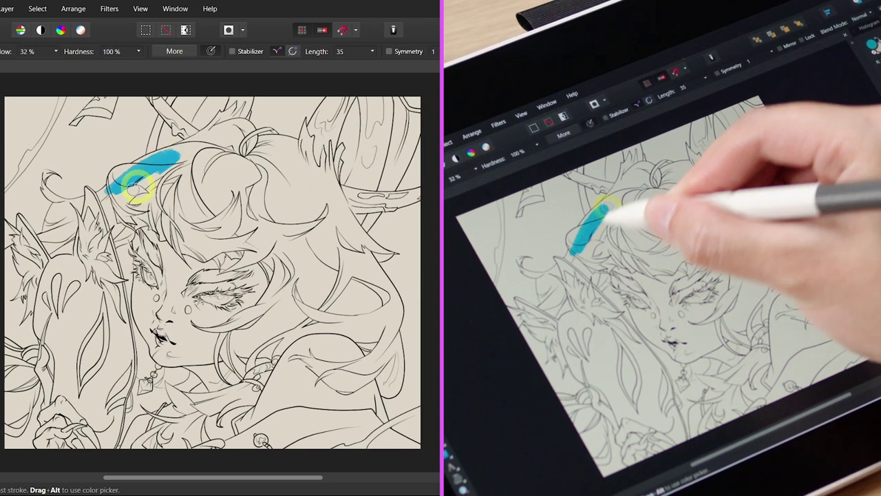
drag(142, 167, 151, 188)
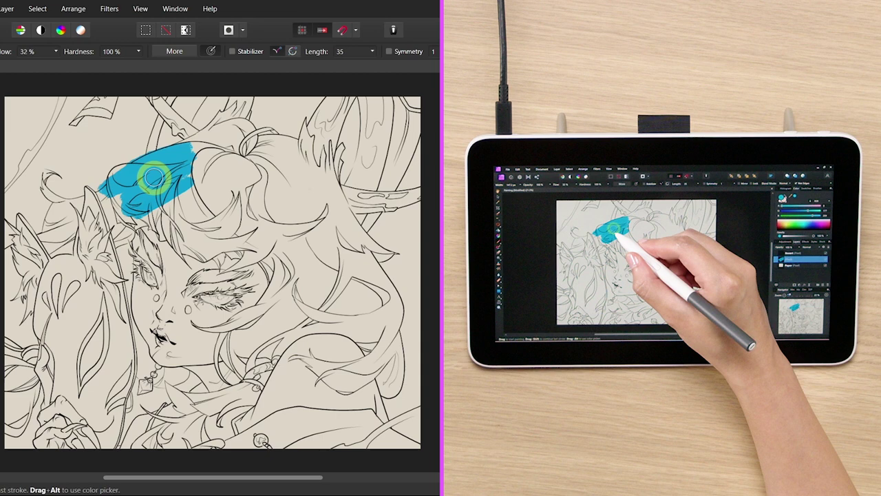
mouse_move(161, 222)
mouse_down()
mouse_move(163, 213)
mouse_move(193, 203)
mouse_up()
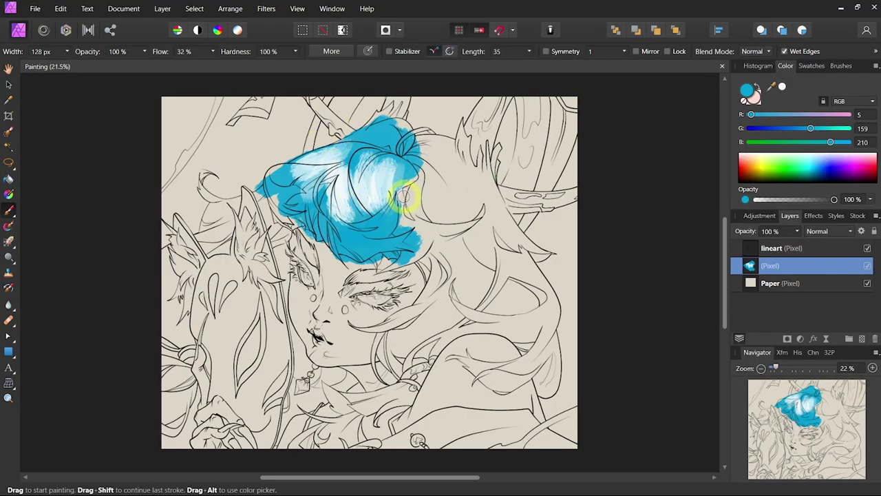
Step: Set up the Paint Mixer Brush with the first acrylic brush, showing the Color tab
click(9, 227)
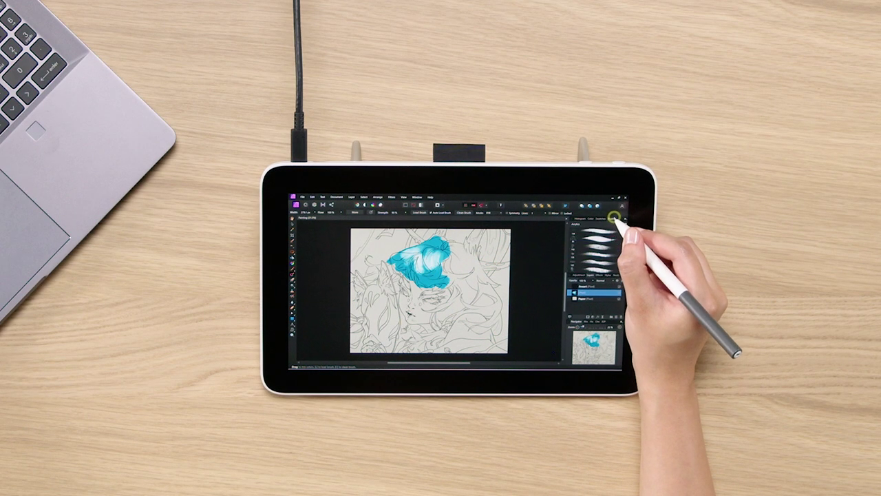
click(605, 230)
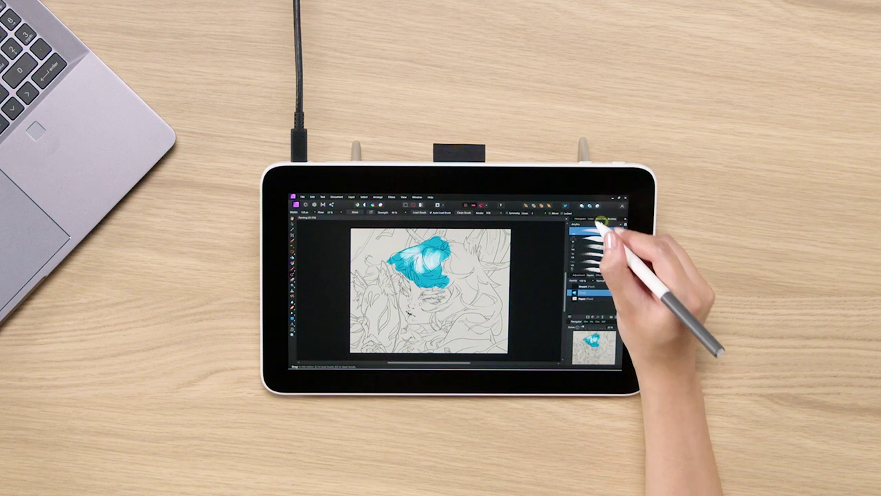
click(588, 219)
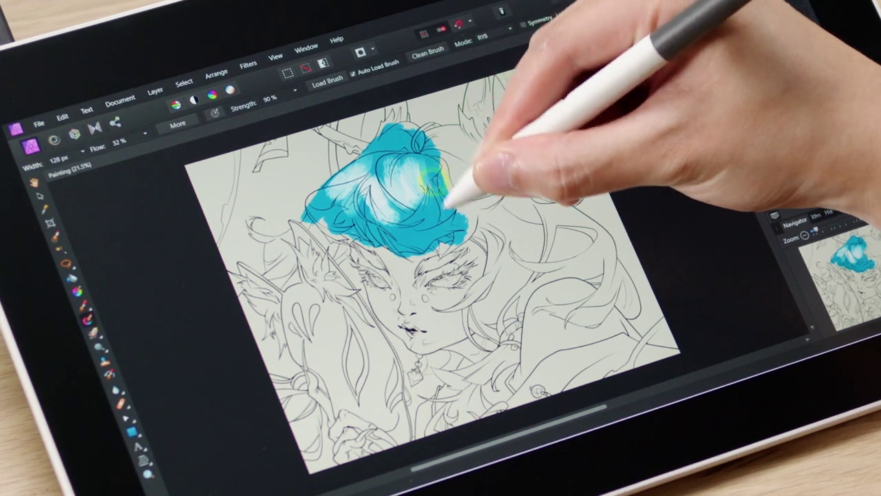
Step: Spread blue over the hair's right side and blend pale highlight streaks into it
mouse_move(454, 202)
mouse_down()
mouse_move(511, 167)
mouse_move(454, 148)
mouse_move(457, 134)
mouse_up()
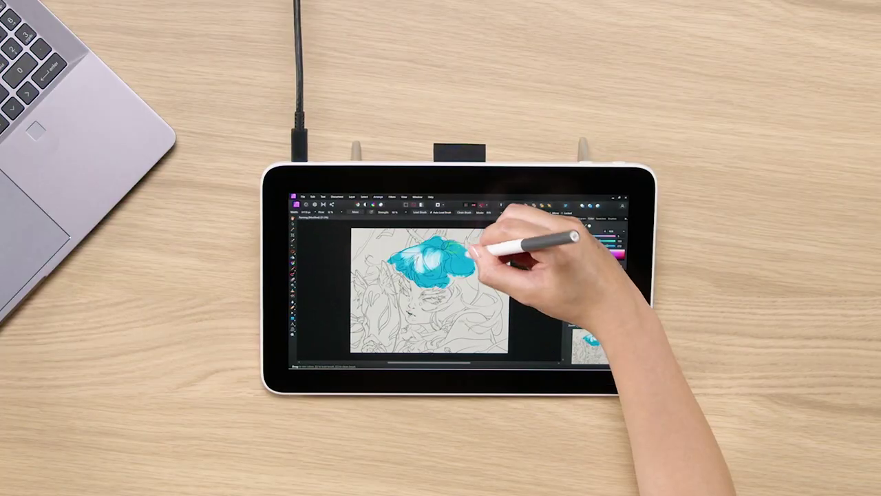
mouse_move(469, 252)
mouse_down()
mouse_move(477, 256)
mouse_move(463, 282)
mouse_up()
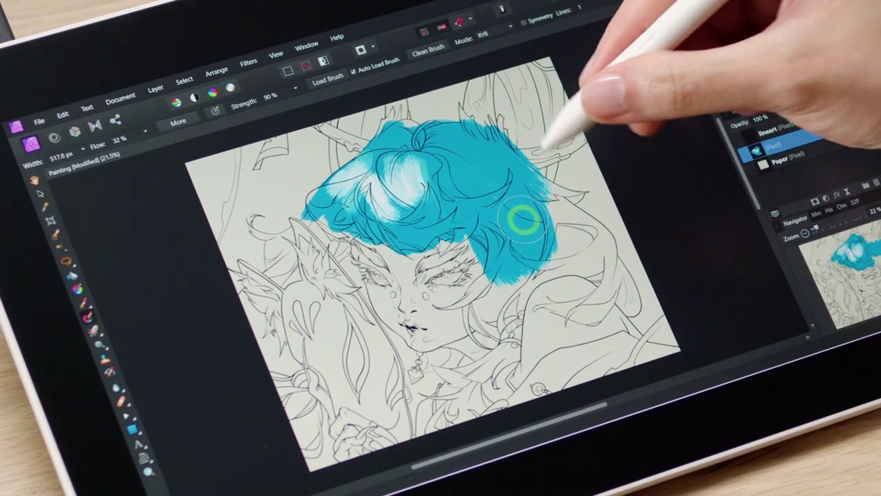
drag(530, 200, 574, 219)
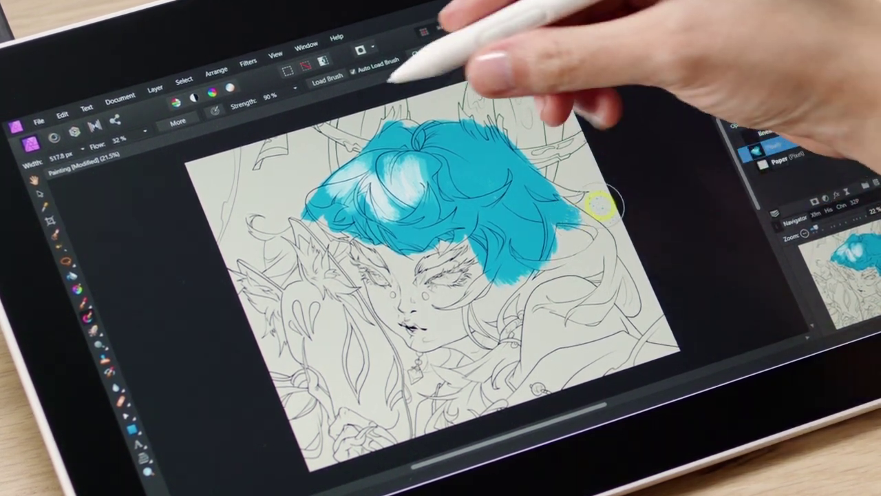
mouse_move(389, 177)
mouse_down()
mouse_move(371, 193)
mouse_move(389, 177)
mouse_up()
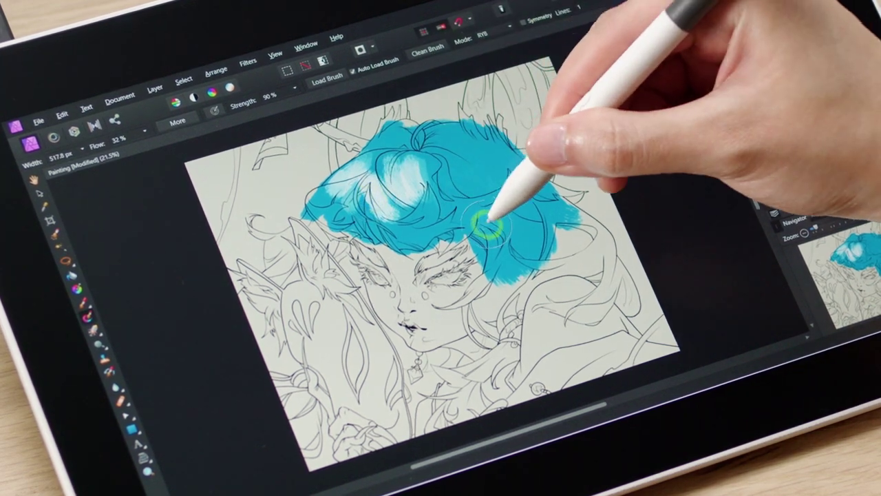
mouse_move(487, 222)
mouse_down()
mouse_move(515, 256)
mouse_move(472, 197)
mouse_move(478, 178)
mouse_up()
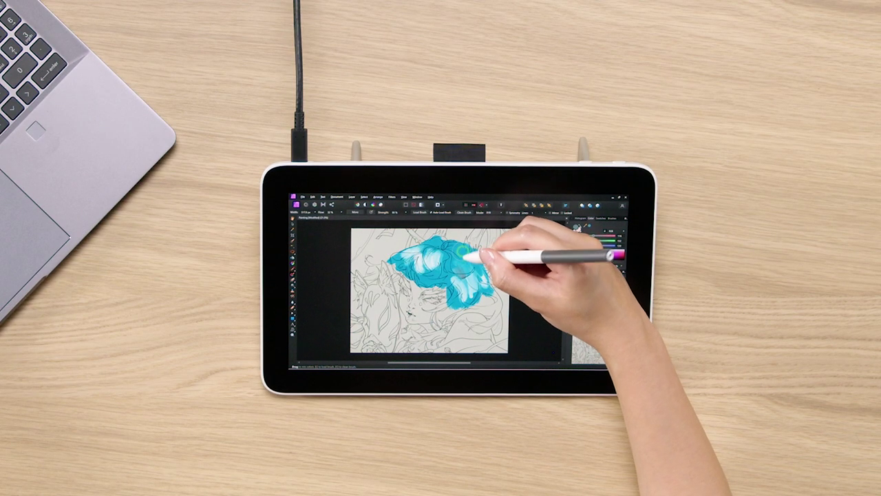
drag(462, 276, 466, 295)
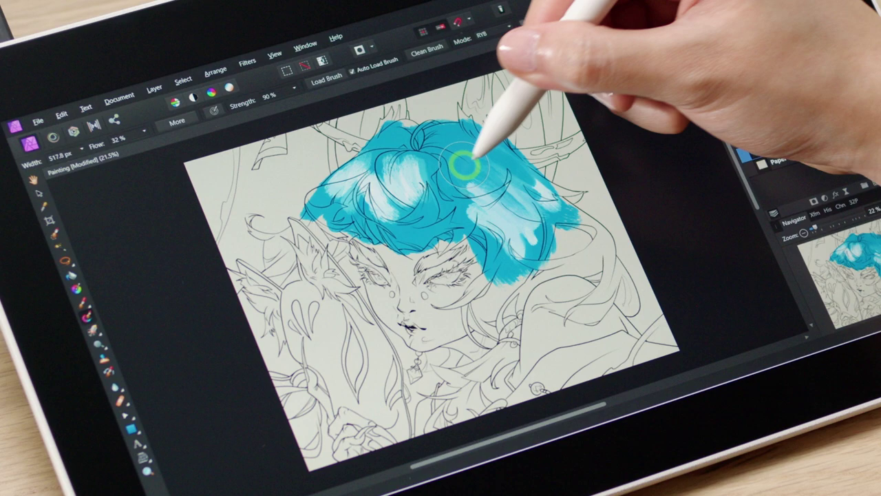
drag(462, 161, 516, 197)
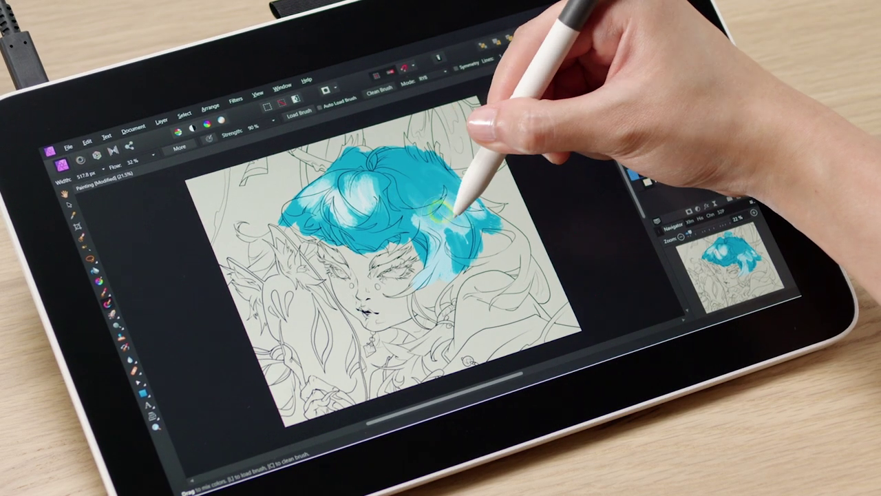
Step: Blend pale blue into the lower right hair beside the face, down toward the chin
mouse_move(411, 182)
mouse_down()
mouse_move(468, 192)
mouse_move(415, 167)
mouse_move(478, 197)
mouse_move(490, 224)
mouse_move(472, 197)
mouse_move(497, 210)
mouse_up()
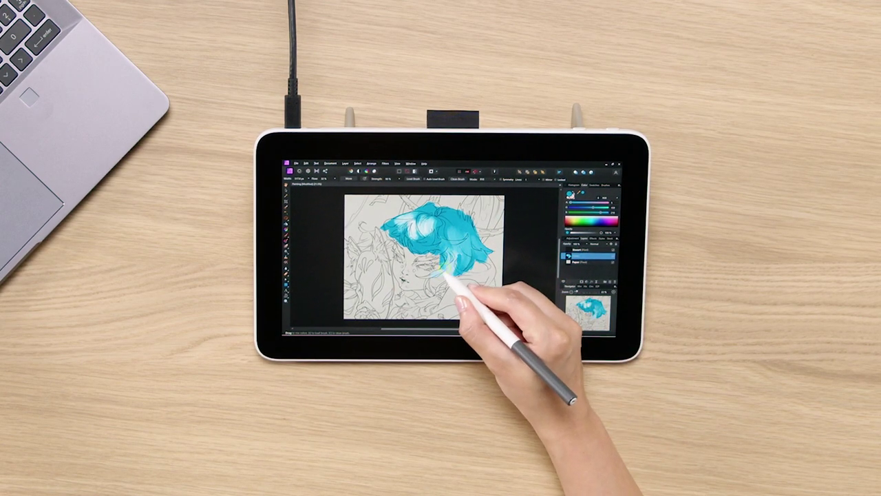
mouse_move(444, 272)
mouse_down()
mouse_move(433, 292)
mouse_move(441, 295)
mouse_move(460, 282)
mouse_move(446, 282)
mouse_move(456, 289)
mouse_move(469, 278)
mouse_move(460, 263)
mouse_up()
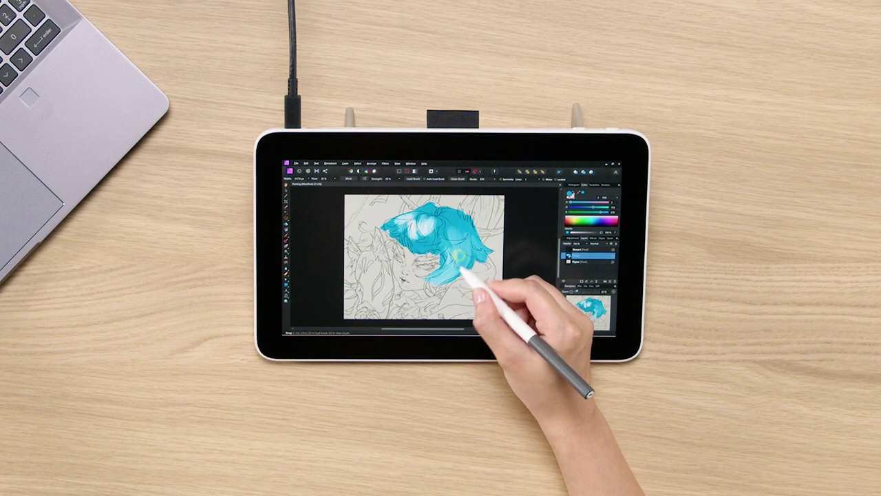